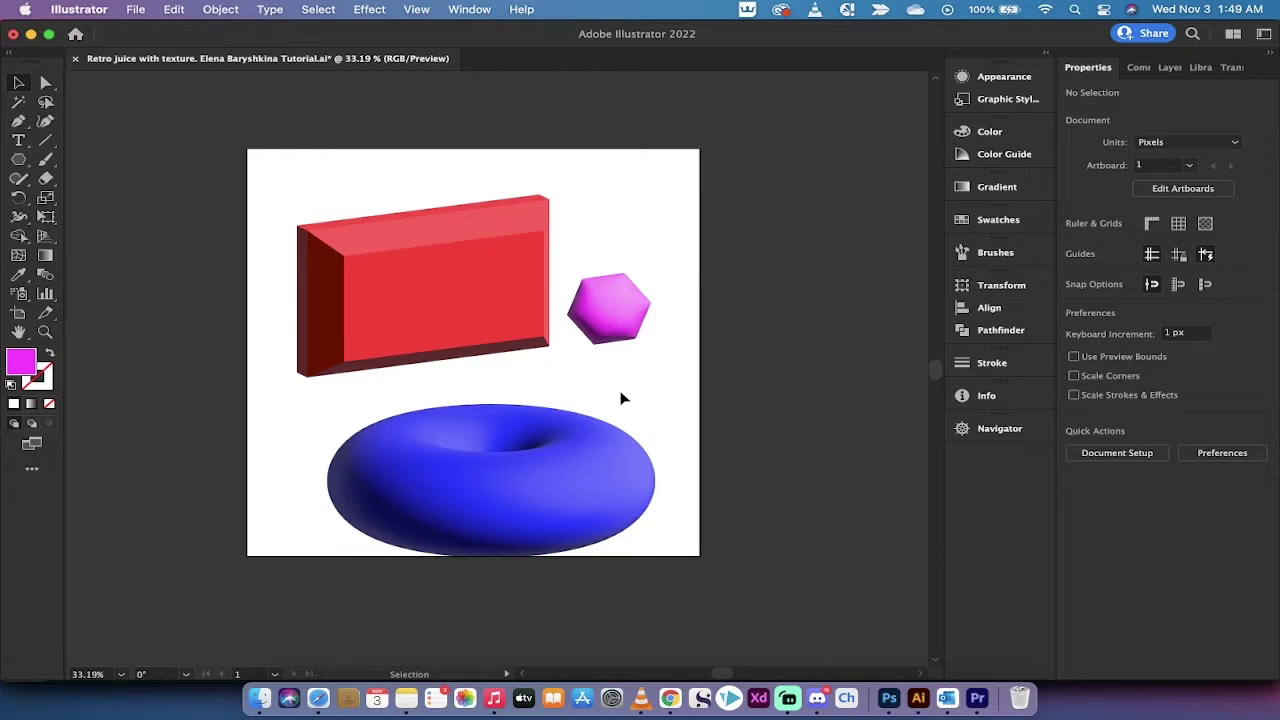
- Show the 3D and Materials panel from the Window menu and deselect the red 3D block
click(470, 9)
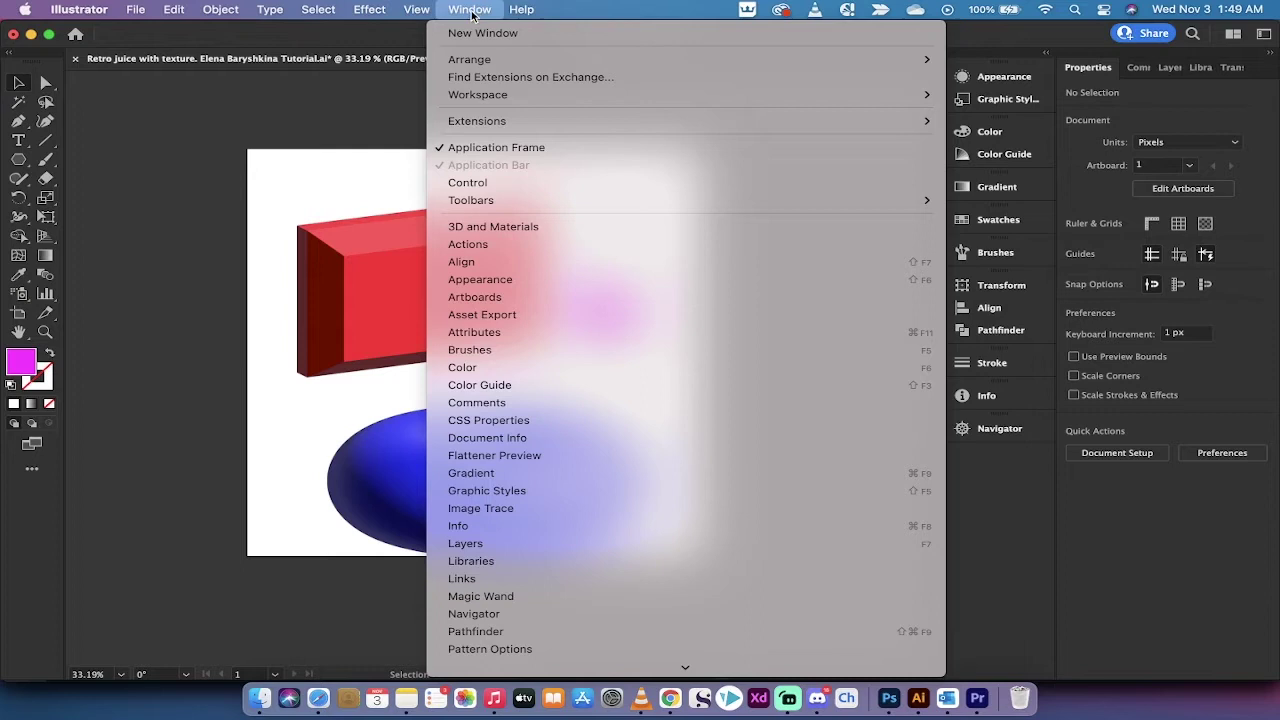
click(467, 227)
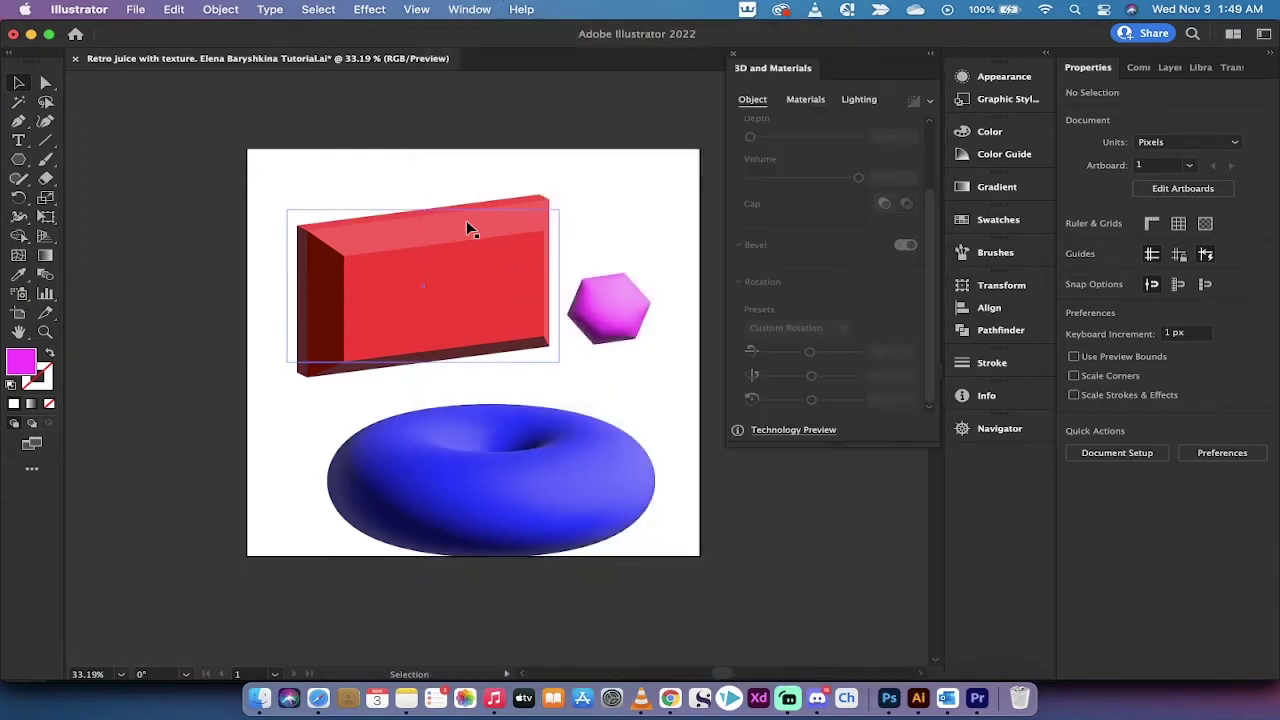
click(582, 172)
- Delete the red block, hexagon and torus, then draw a magenta rectangle in the artboard's upper left
drag(258, 175, 690, 600)
key(Delete)
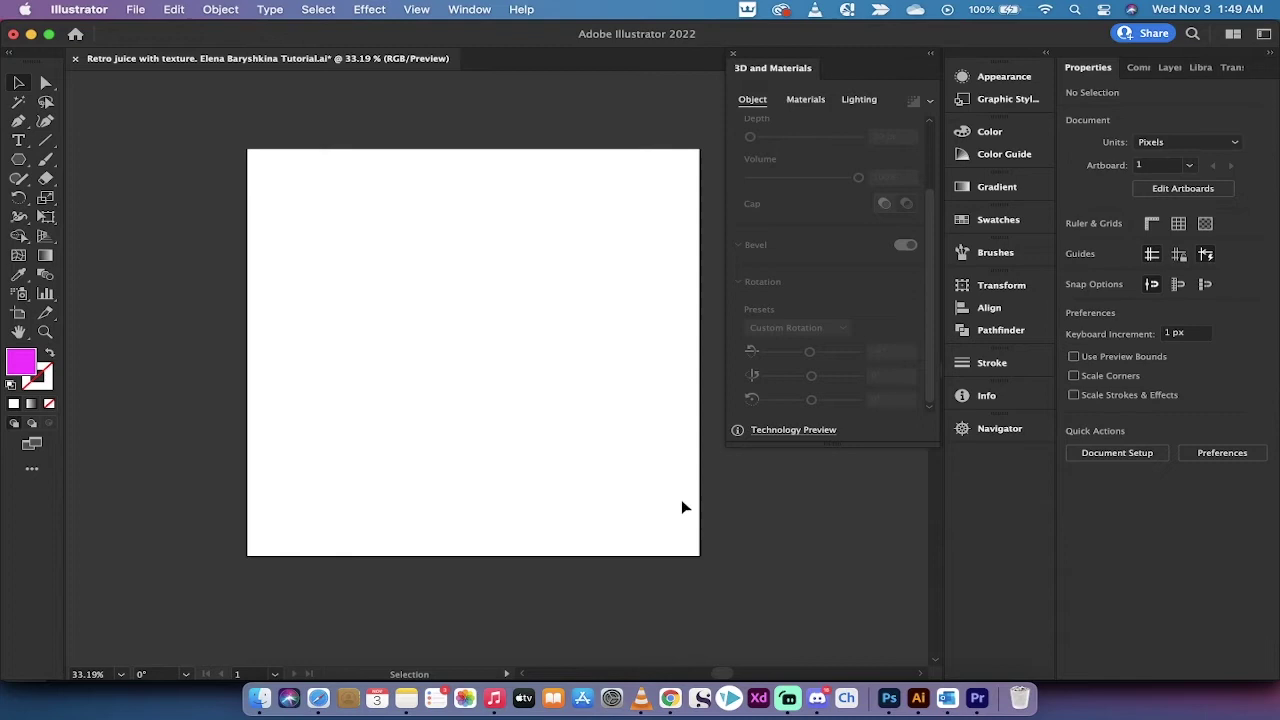
click(24, 165)
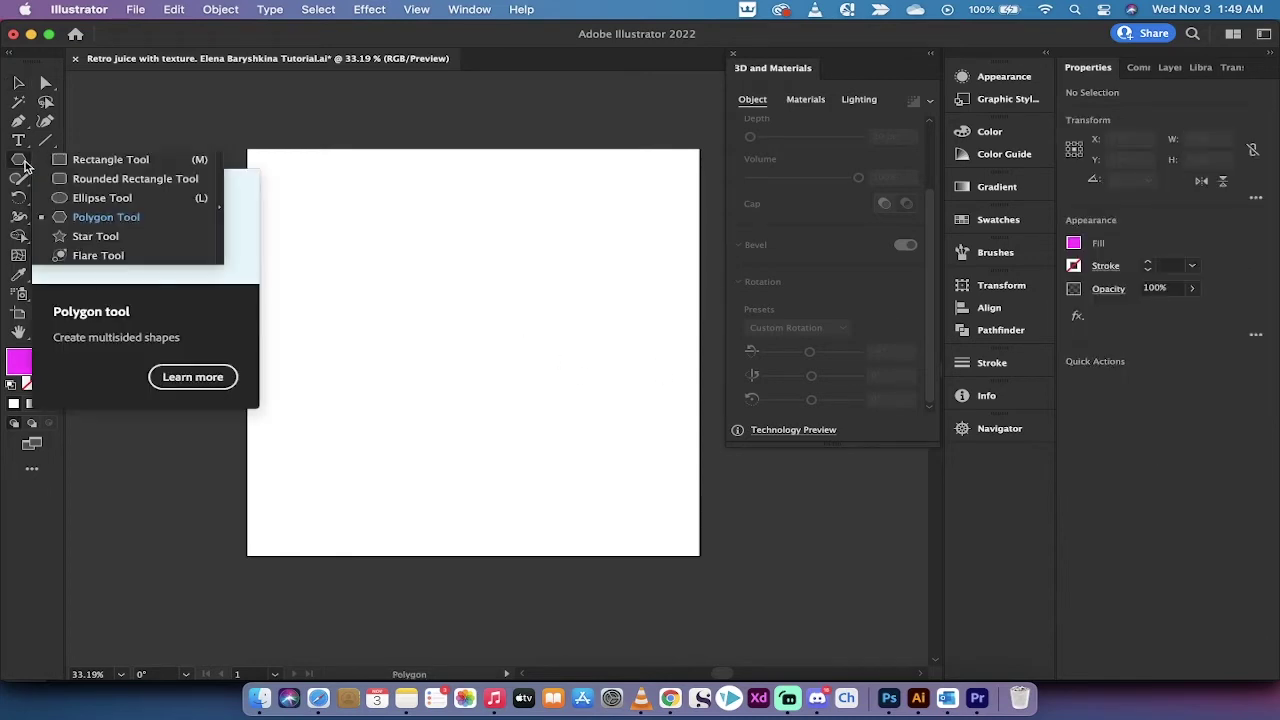
click(80, 158)
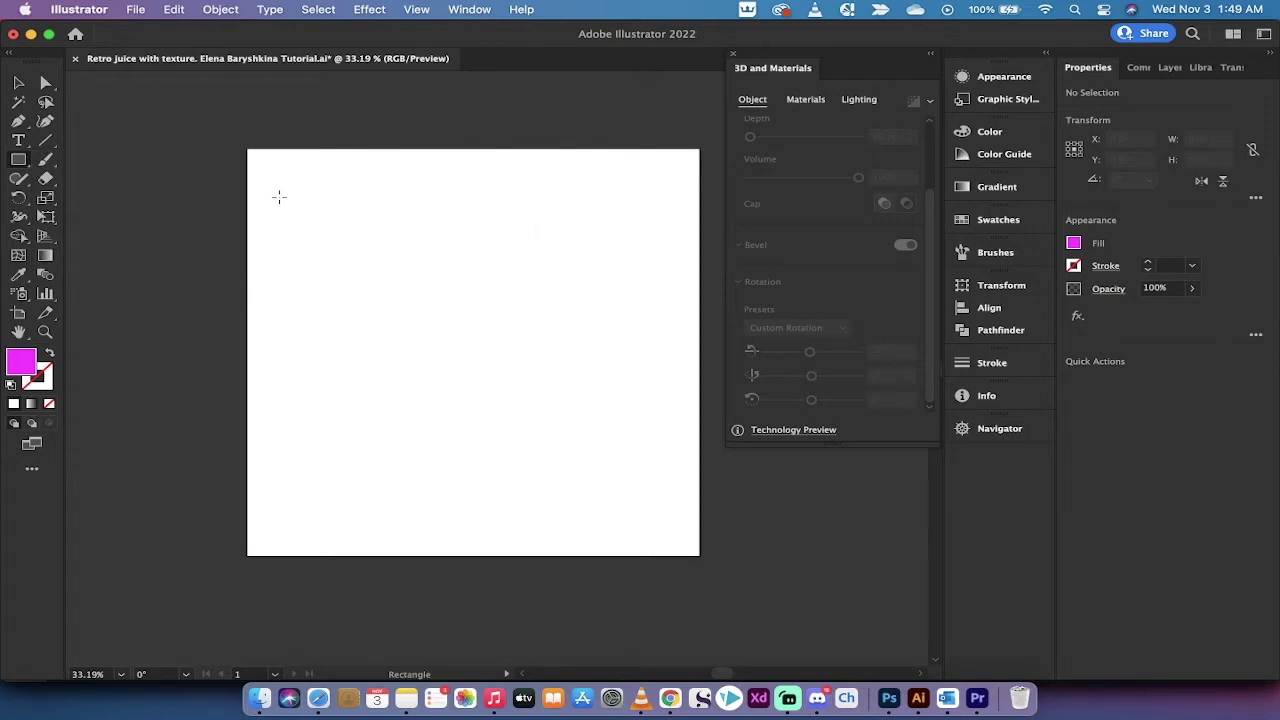
mouse_move(279, 197)
mouse_down()
mouse_move(406, 309)
mouse_move(558, 347)
mouse_move(534, 318)
mouse_move(486, 314)
mouse_up()
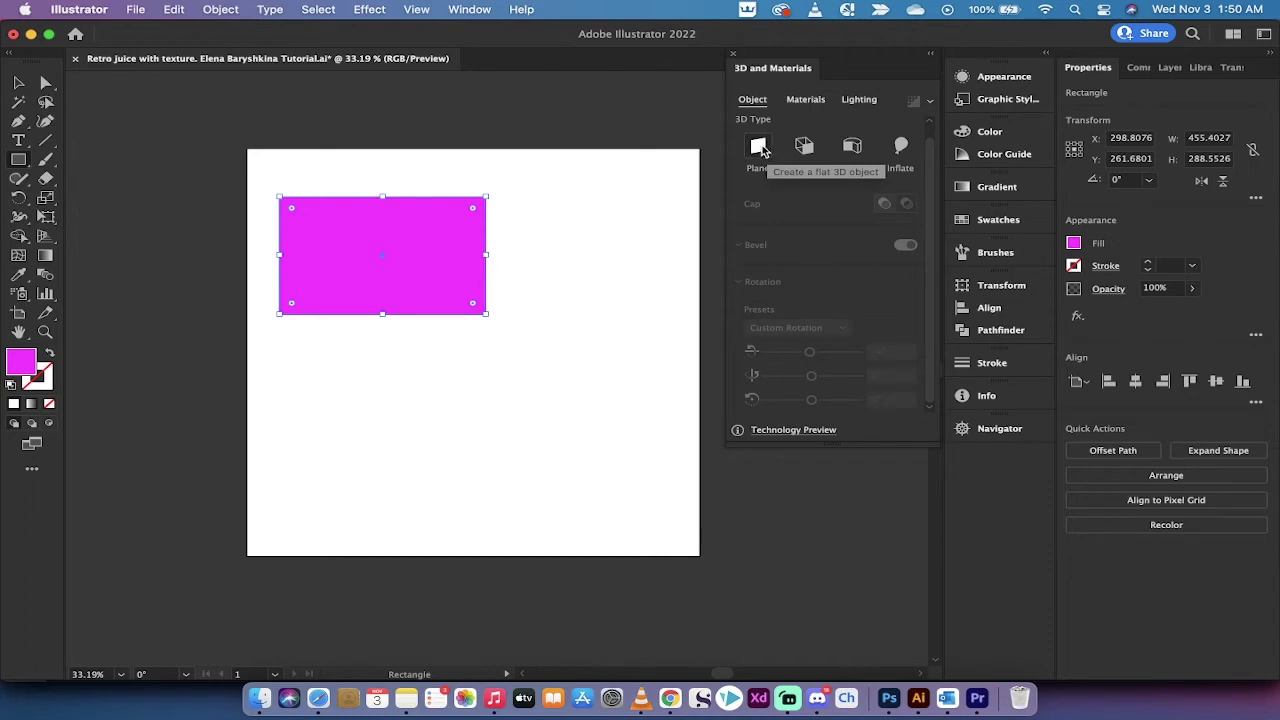
- Make the rectangle an extruded 3D object with a depth of about 149 pt
click(759, 147)
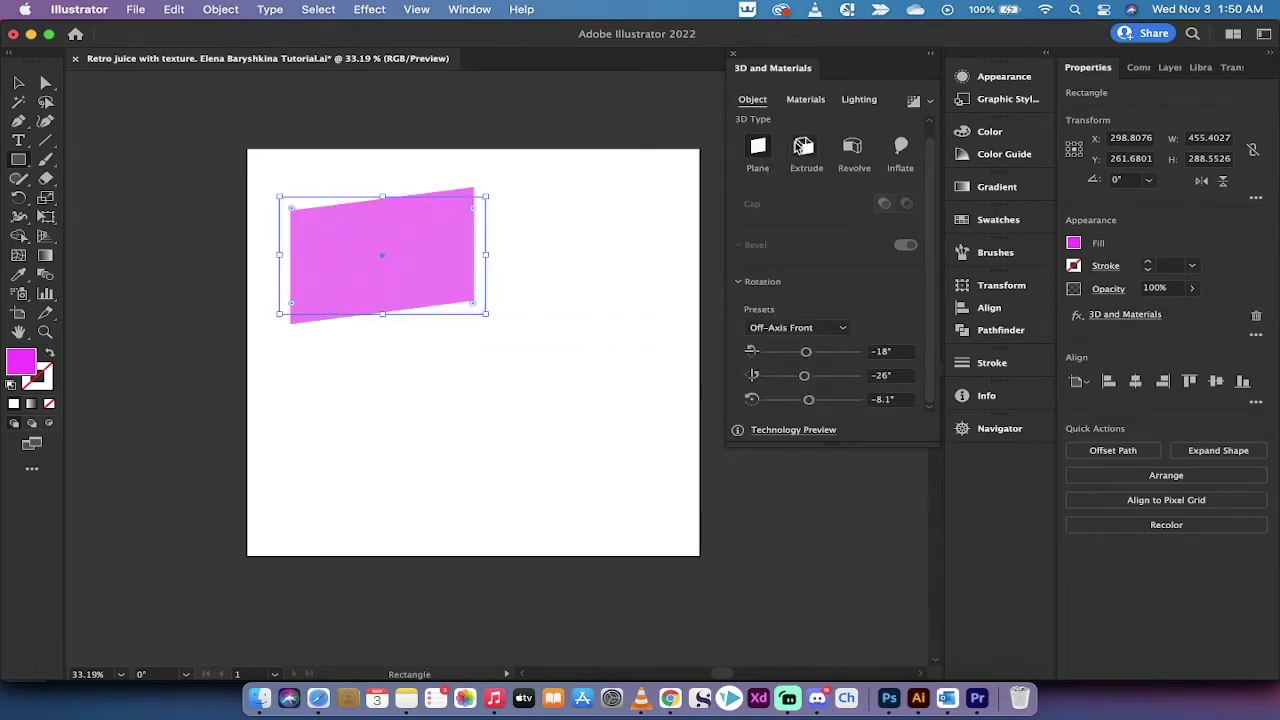
click(804, 147)
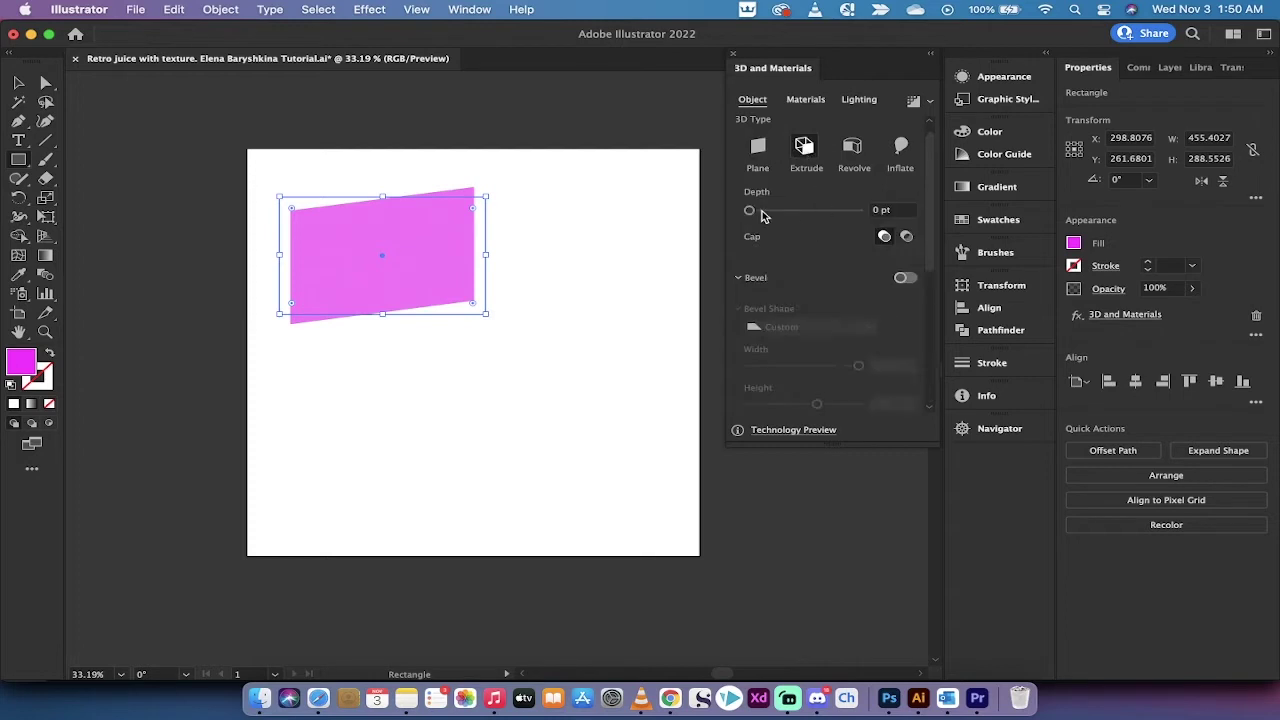
drag(749, 212, 757, 212)
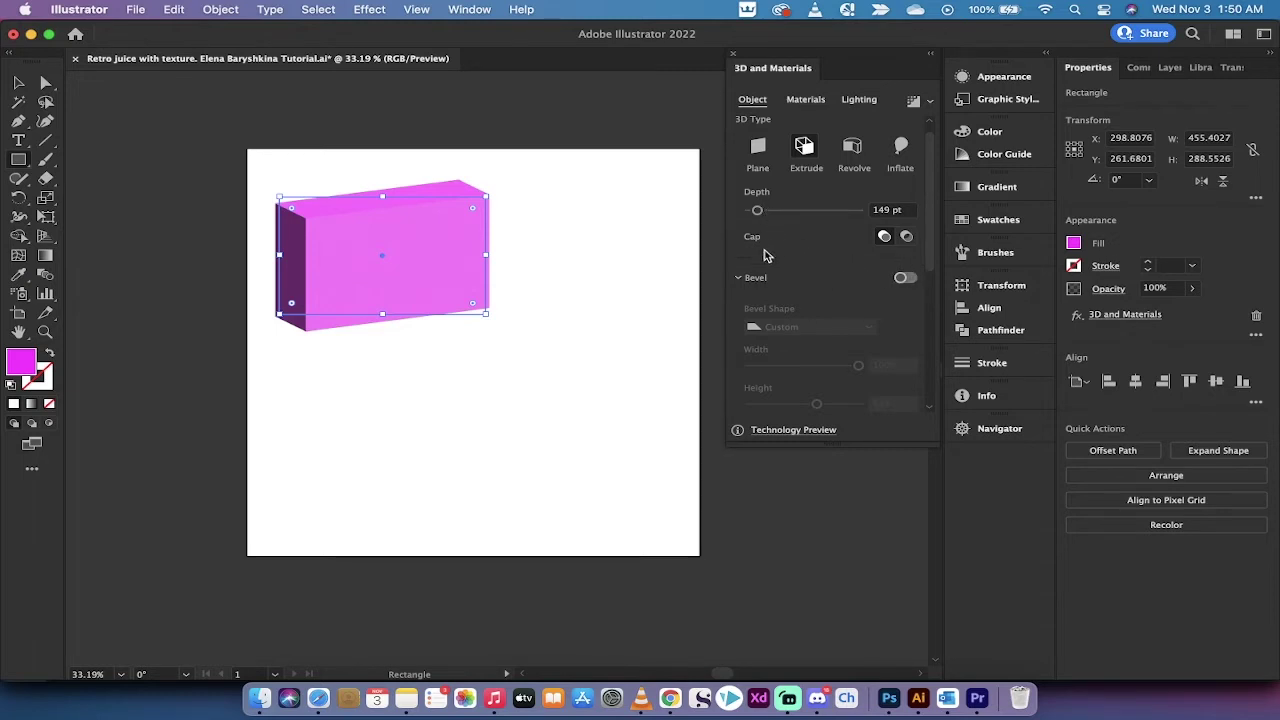
scroll(762, 285, down, 2)
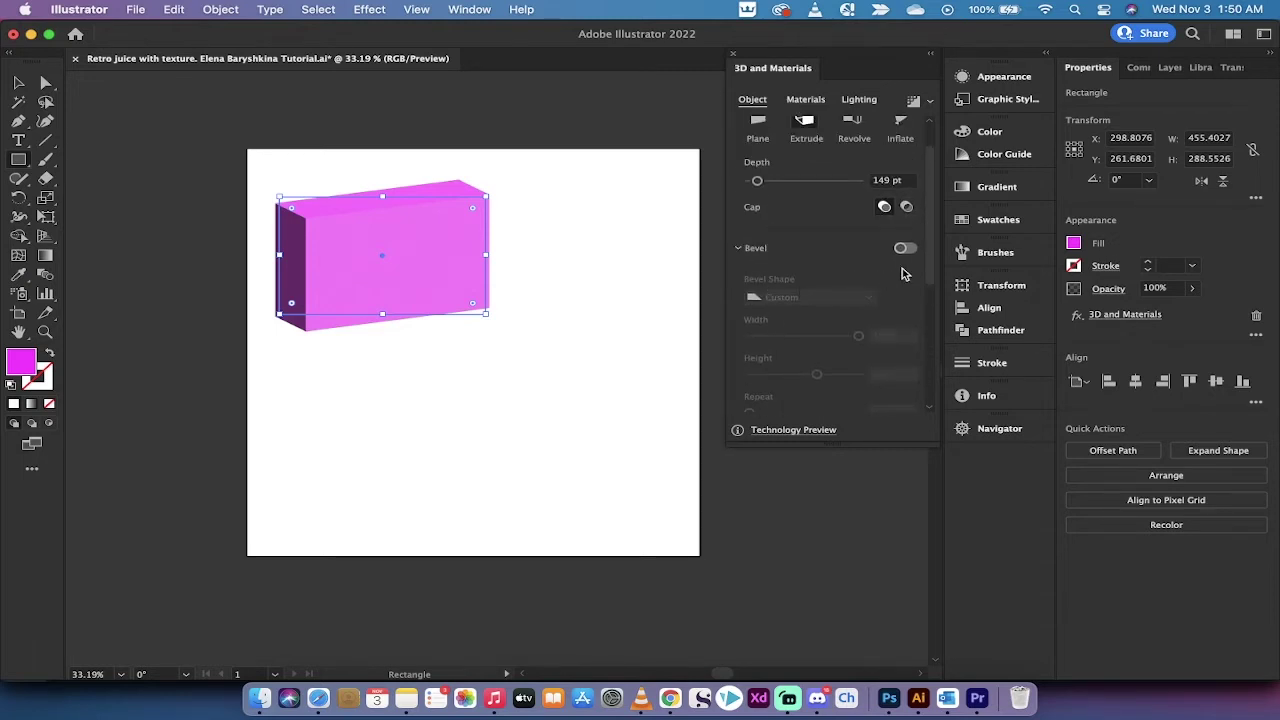
- Add a wider bevel to the box's front edge, keeping the bevel facing outward
click(906, 249)
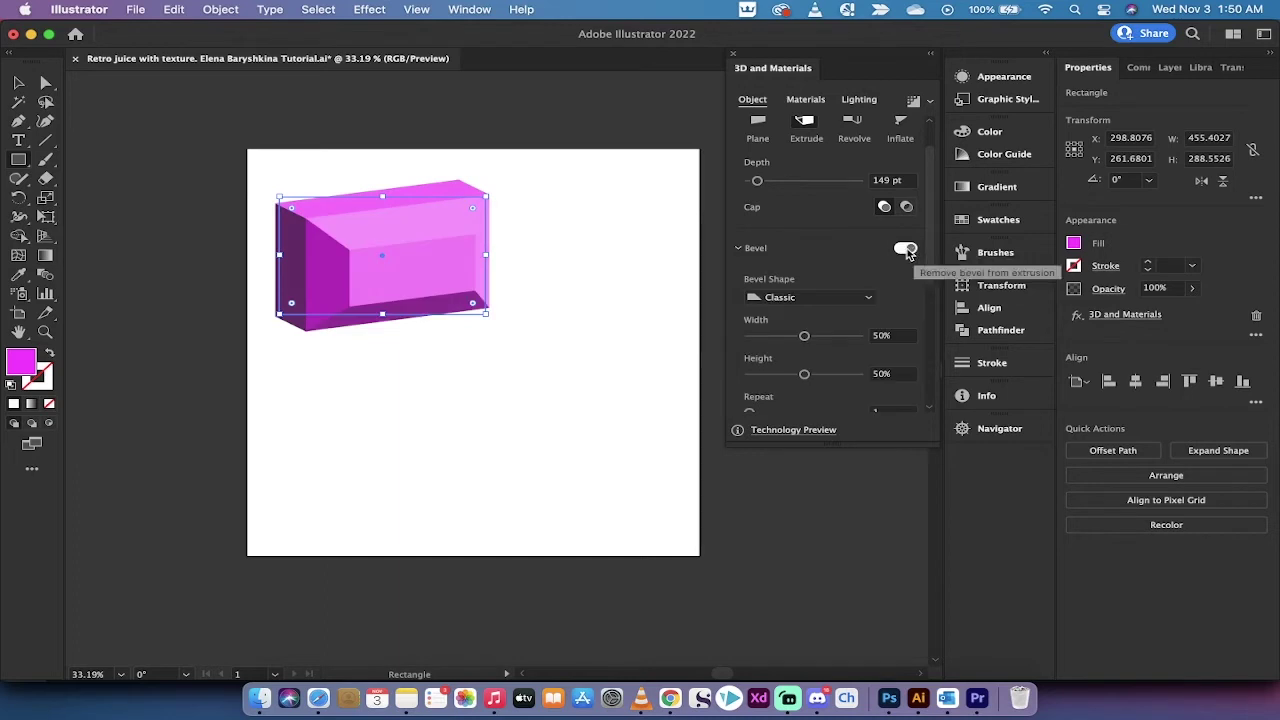
drag(805, 337, 779, 337)
scroll(742, 352, down, 5)
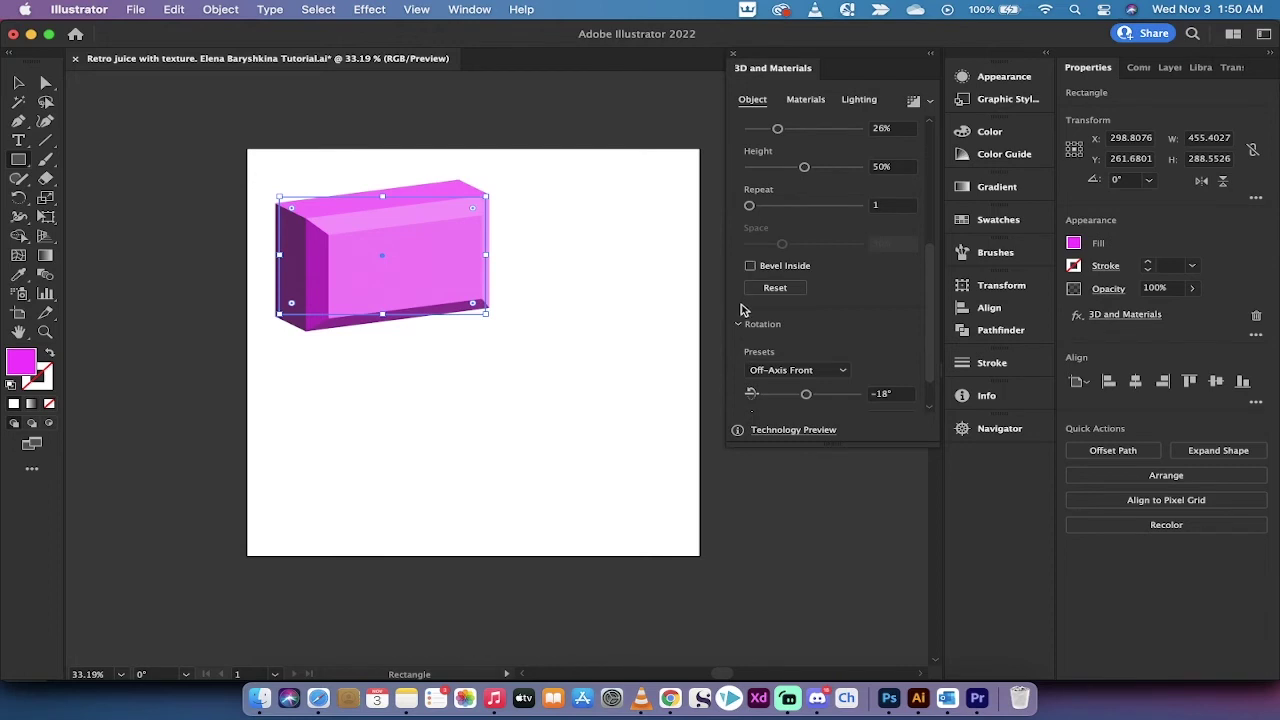
click(750, 266)
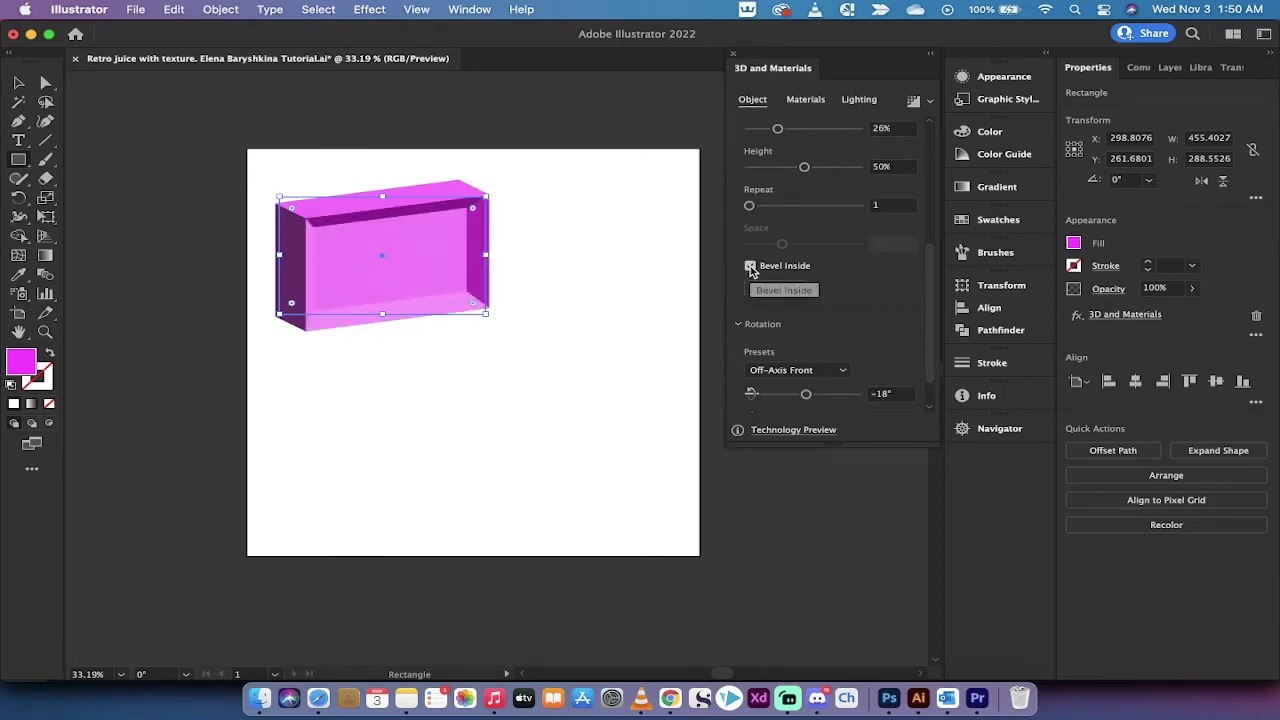
click(751, 267)
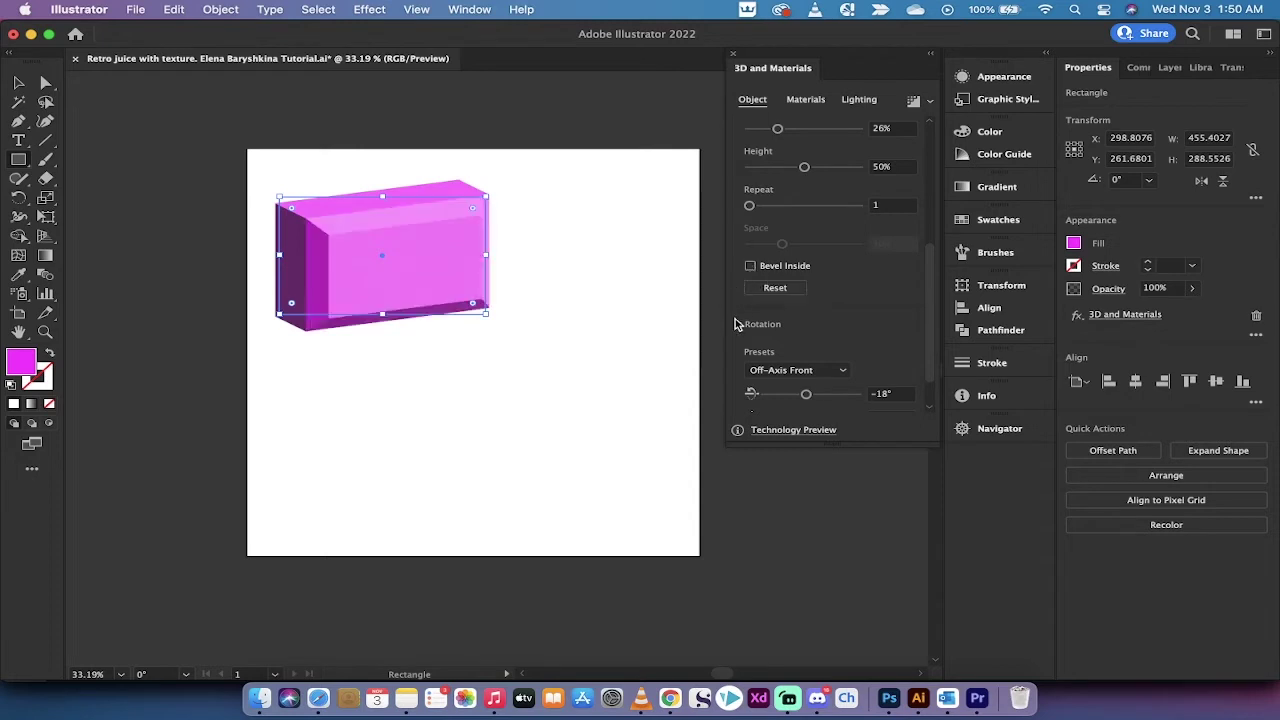
scroll(830, 330, down, 2)
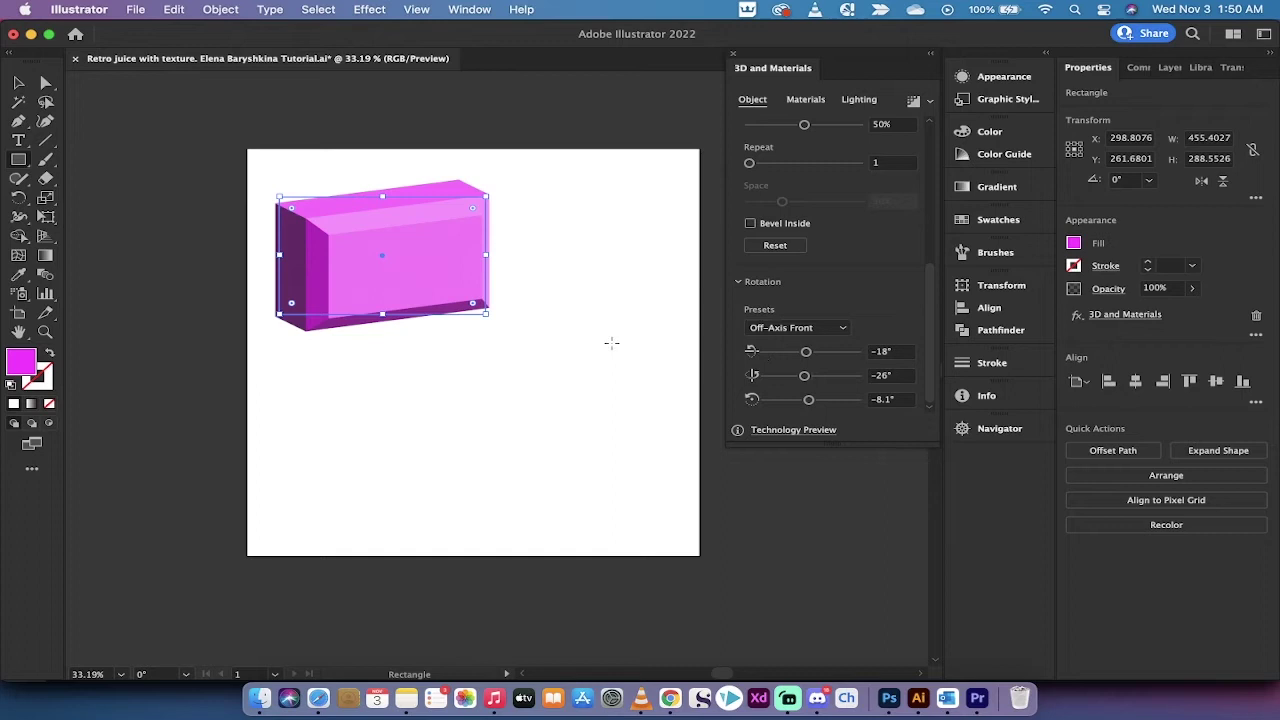
key(v)
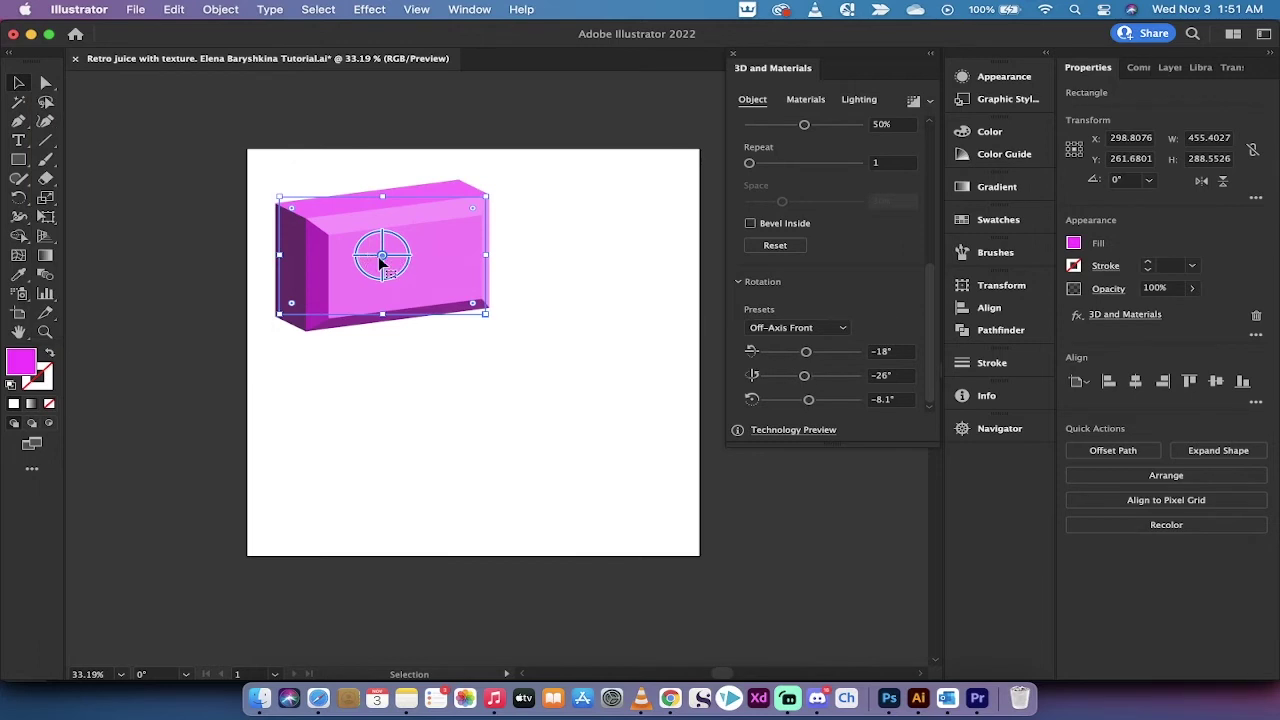
- Move the box down and right, and round its corners to about 72.81 px radius
drag(383, 262, 414, 274)
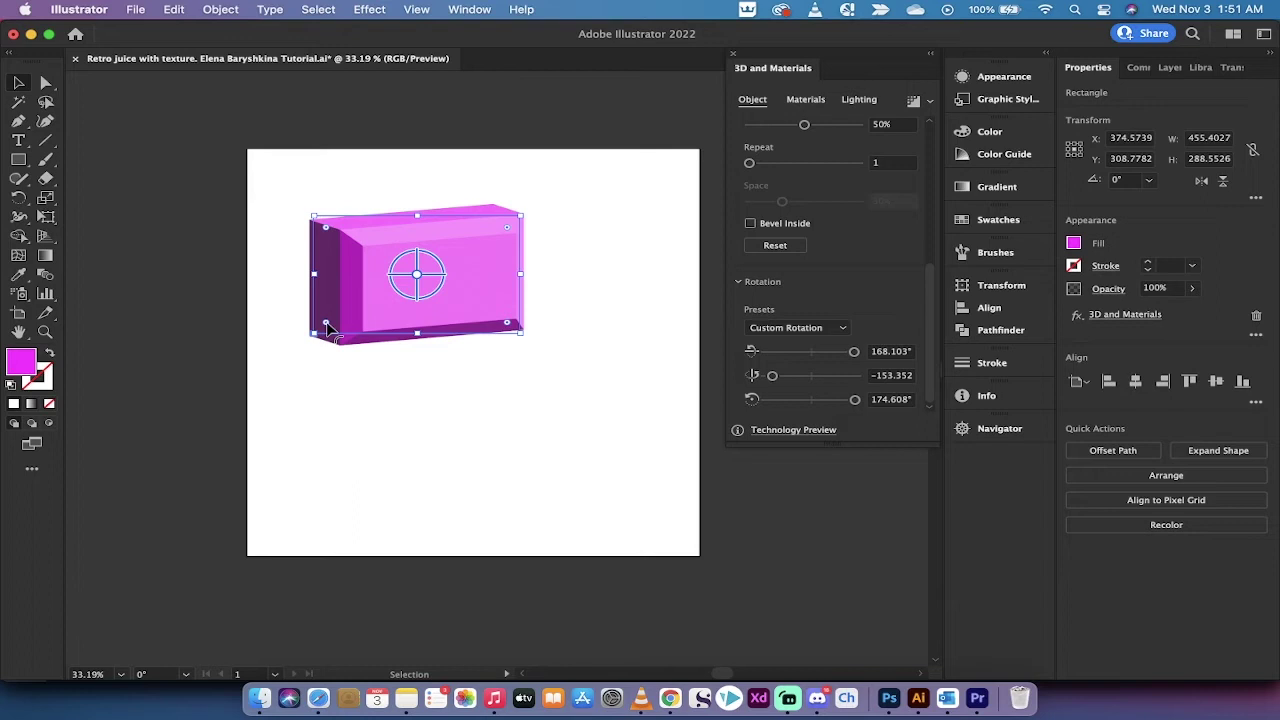
mouse_move(326, 326)
mouse_down()
mouse_move(364, 300)
mouse_move(338, 322)
mouse_move(346, 311)
mouse_up()
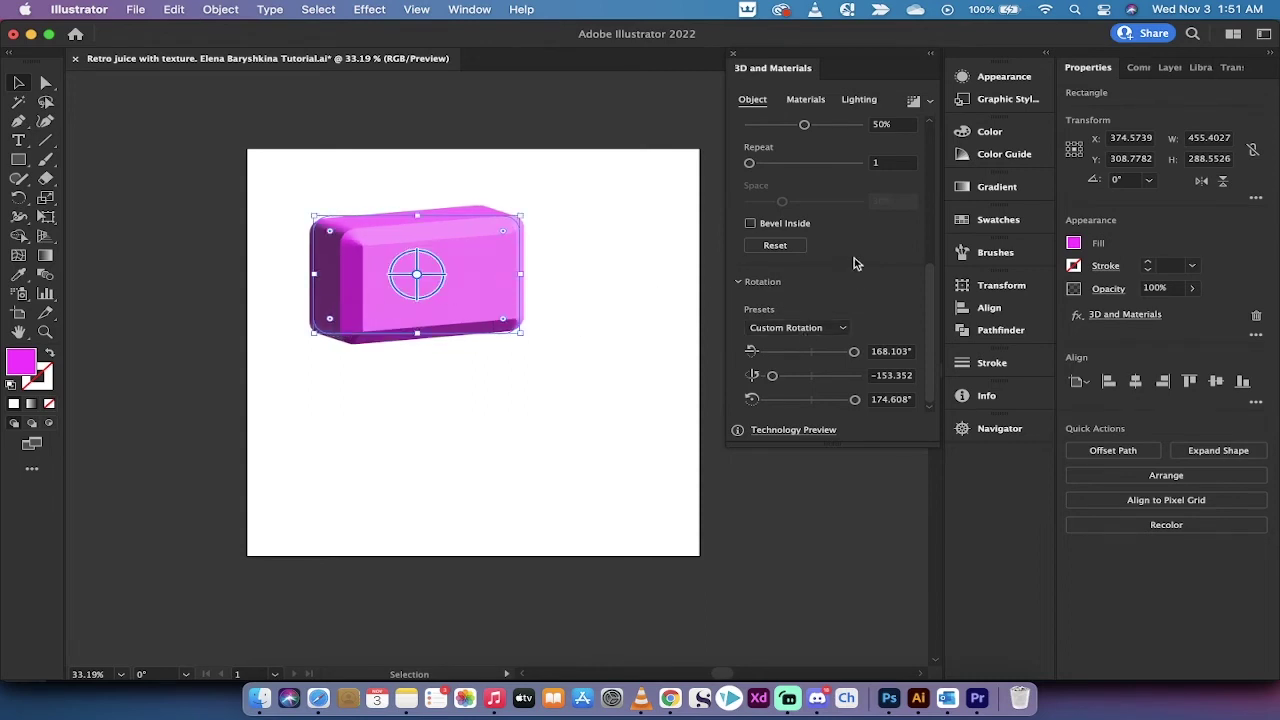
- Apply the Die Cast Brass material to the rounded block, then check Lighting and return to Object settings
click(808, 100)
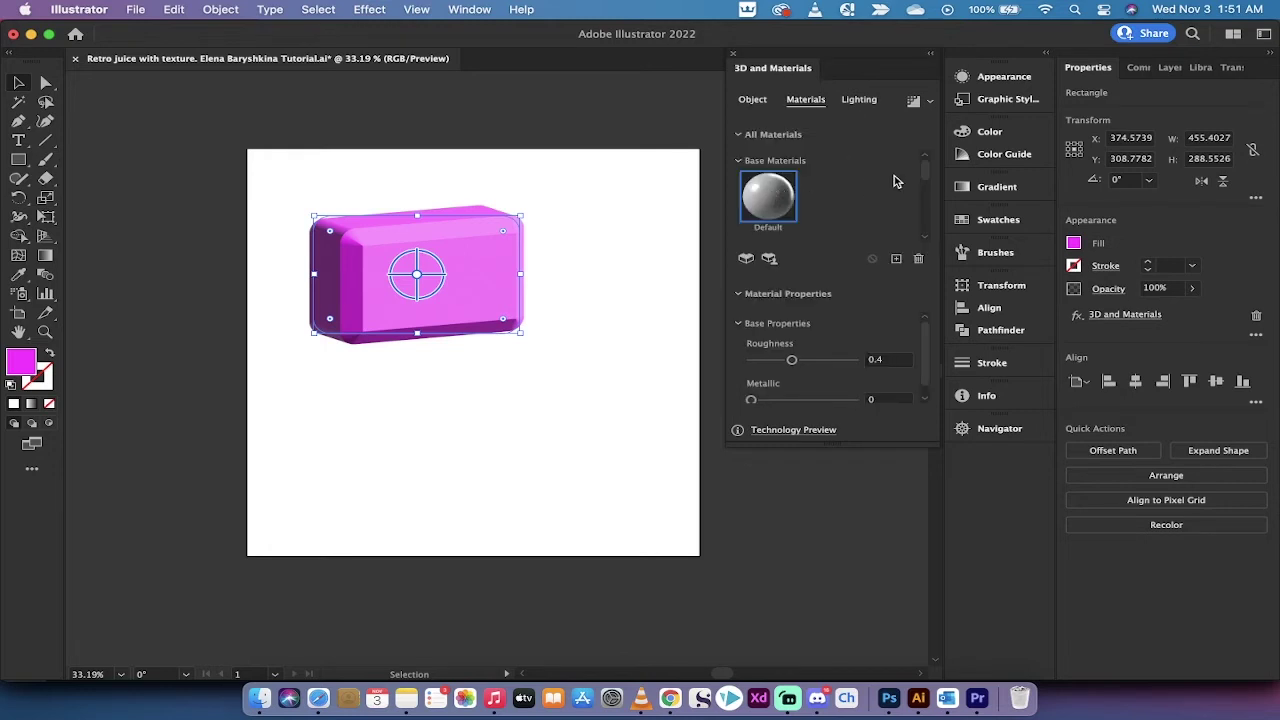
scroll(926, 188, down, 5)
scroll(928, 194, up, 2)
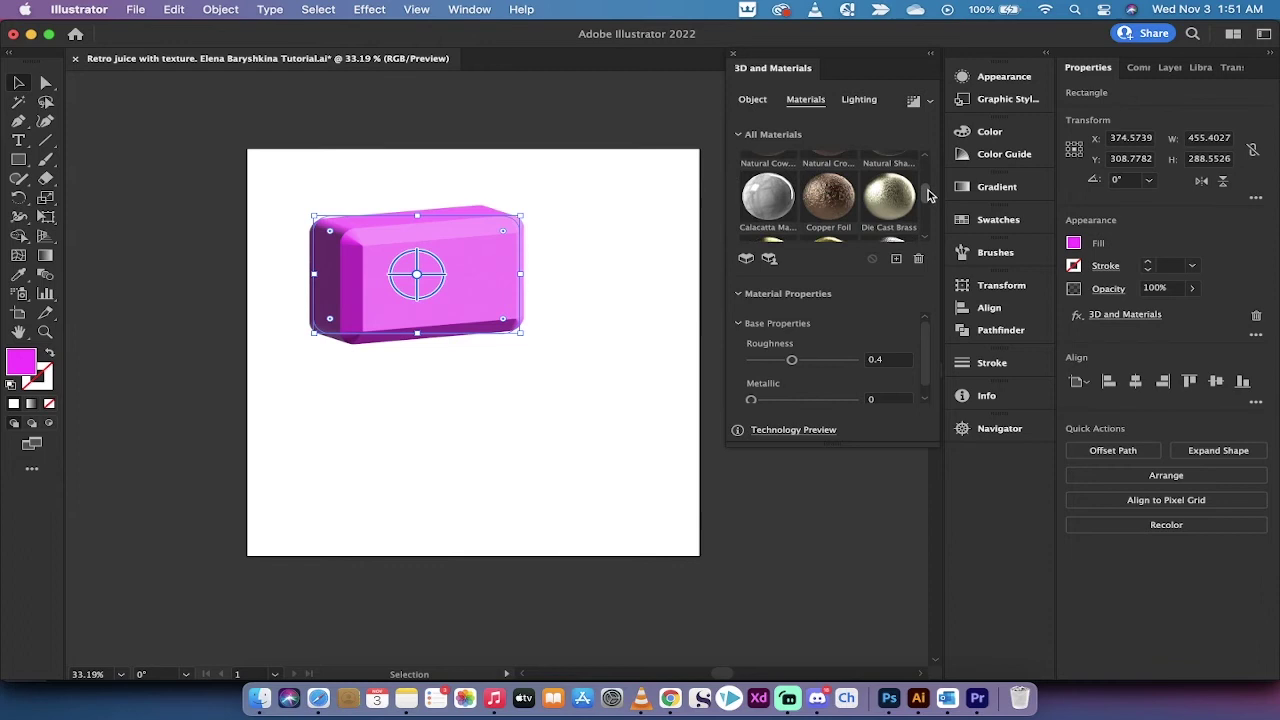
click(893, 175)
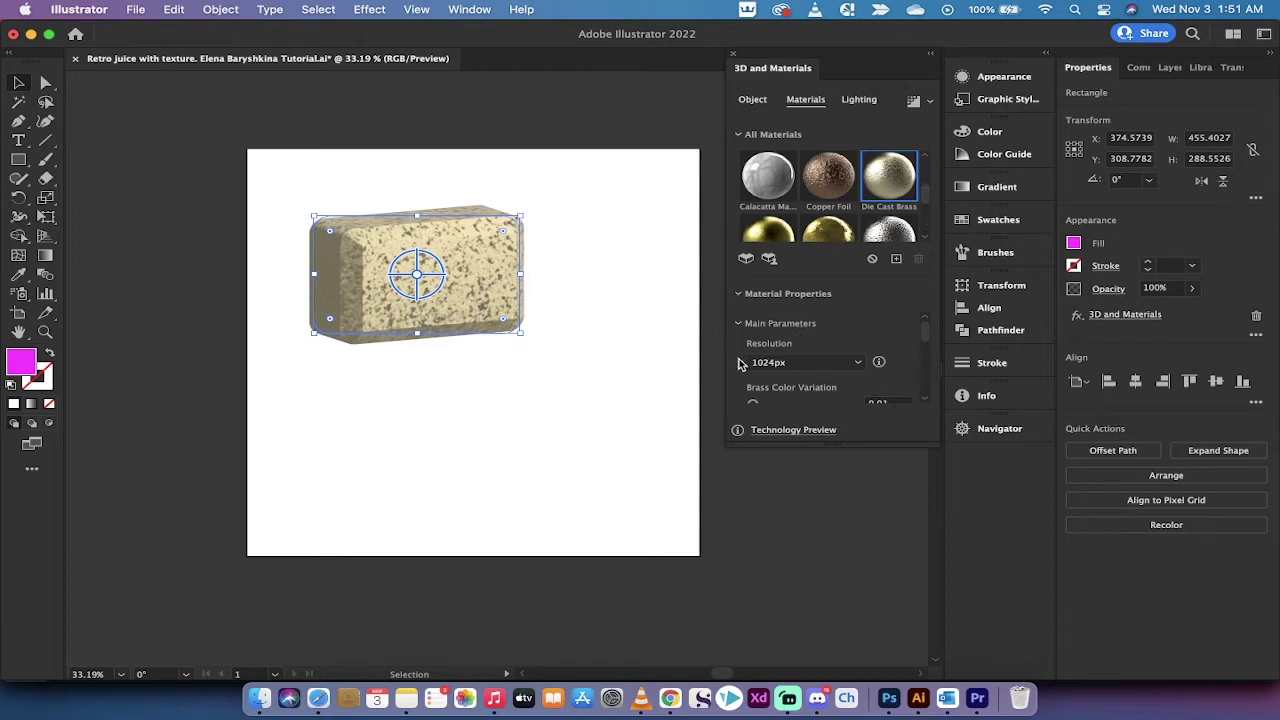
scroll(741, 360, down, 2)
scroll(741, 360, up, 2)
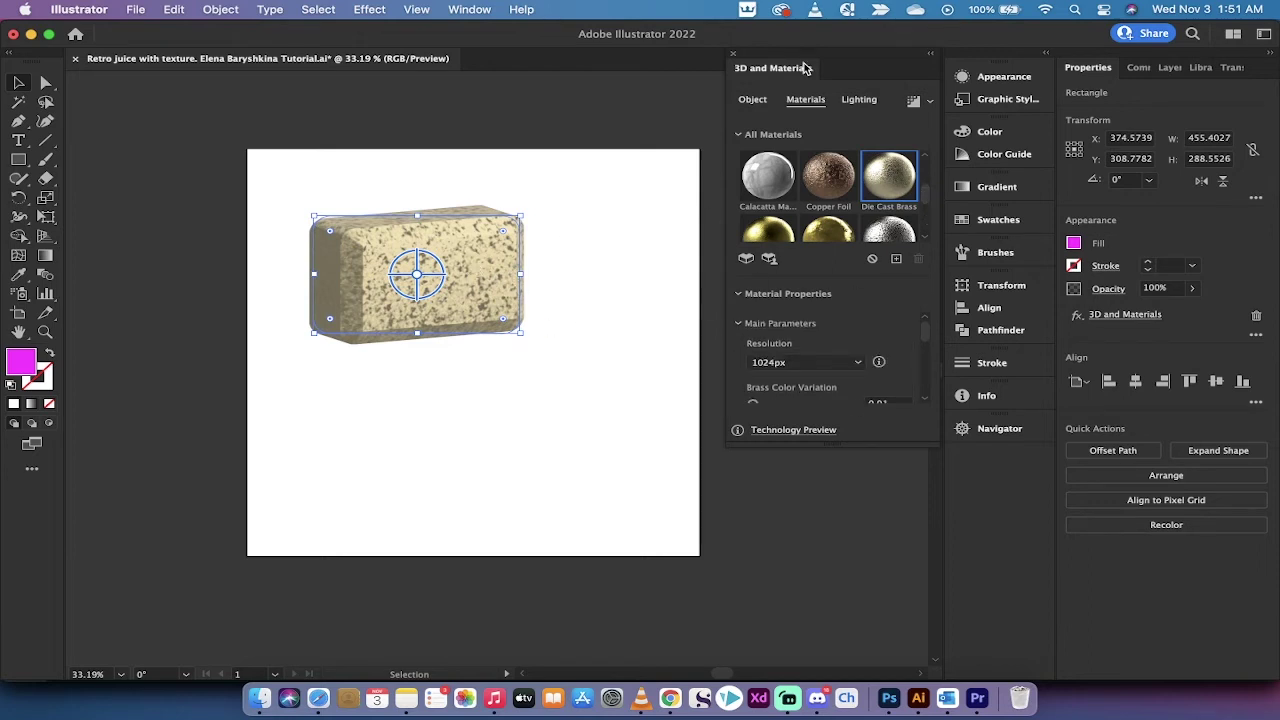
click(858, 100)
click(752, 99)
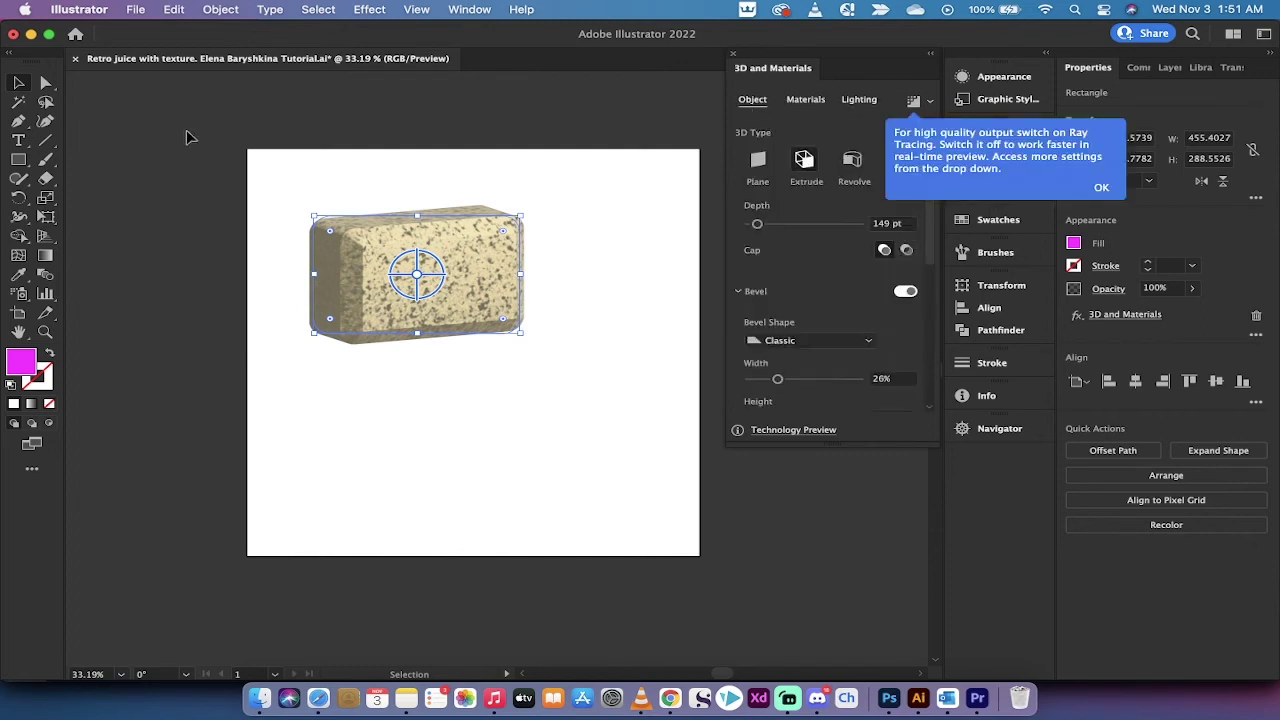
- Draw a magenta ellipse below the brass block and dismiss the ray tracing tip
click(277, 173)
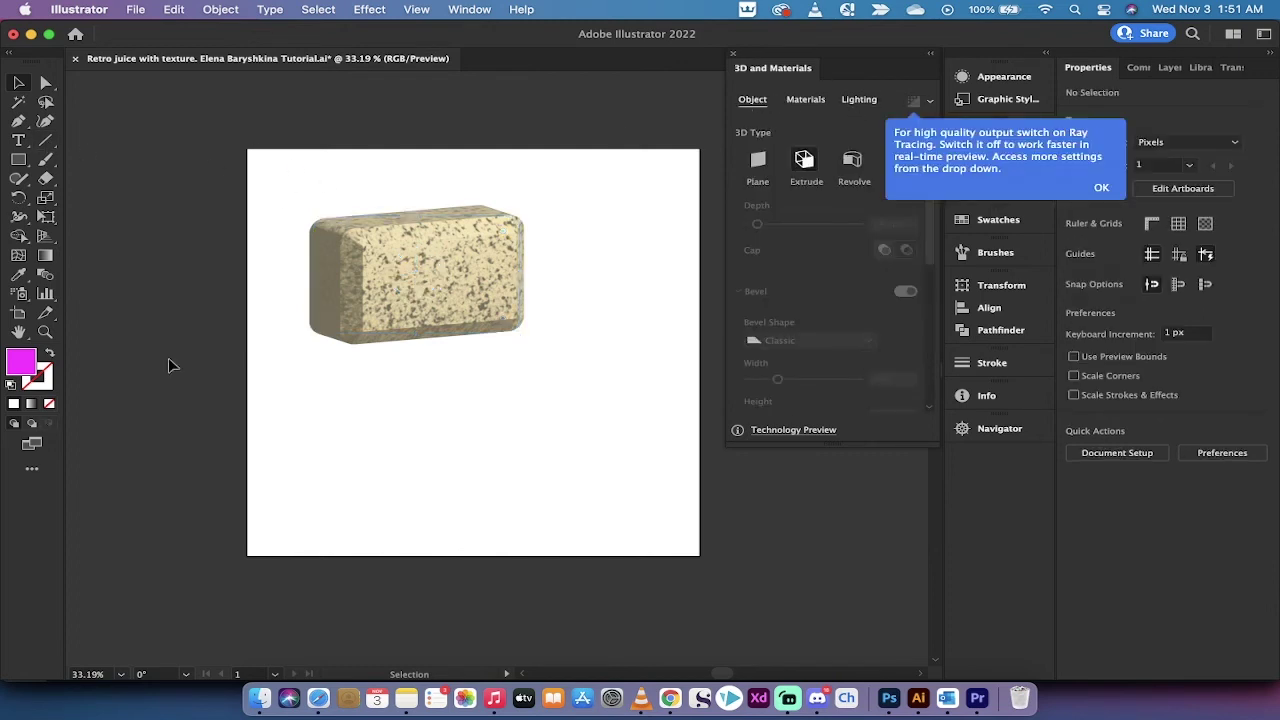
click(20, 176)
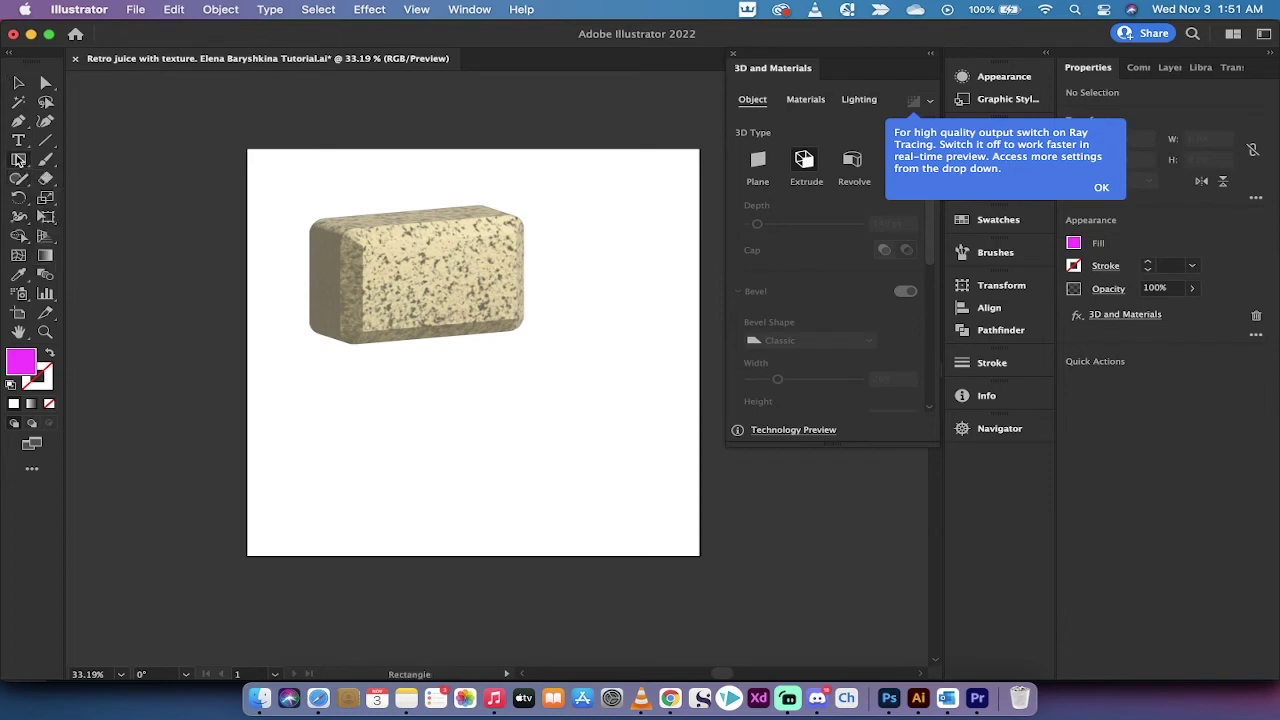
drag(18, 159, 110, 197)
drag(463, 413, 594, 514)
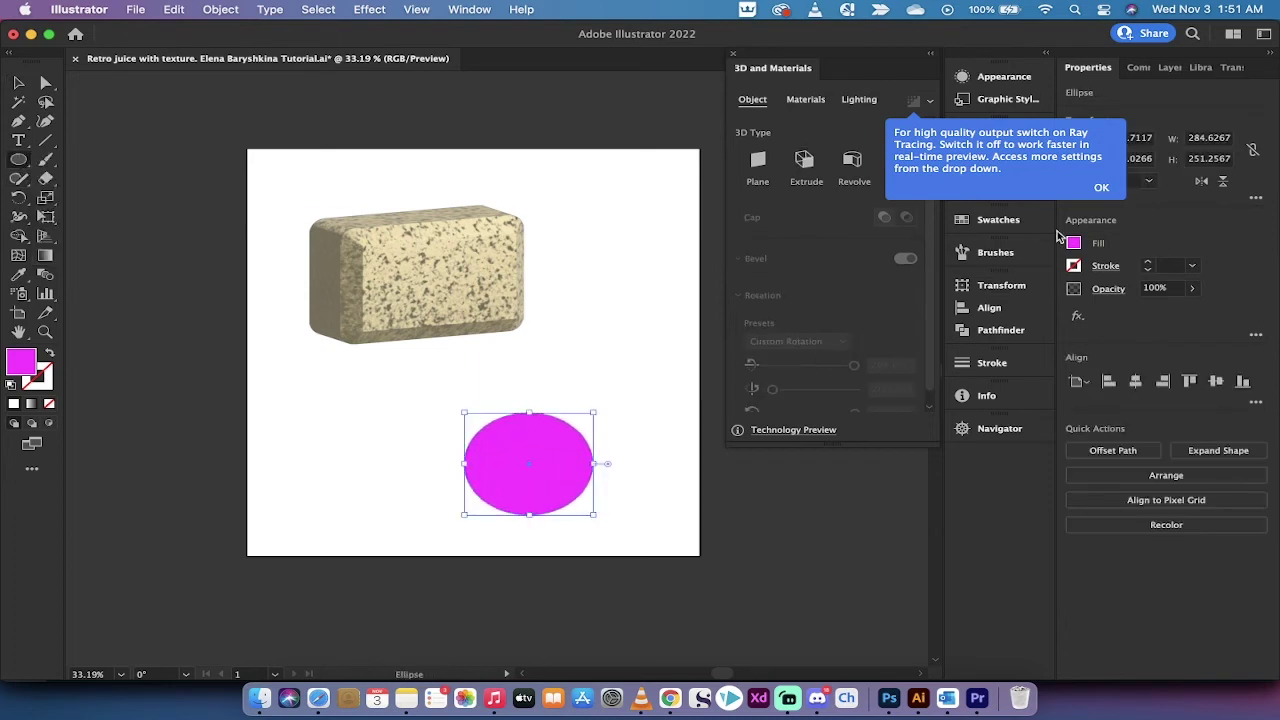
click(1101, 187)
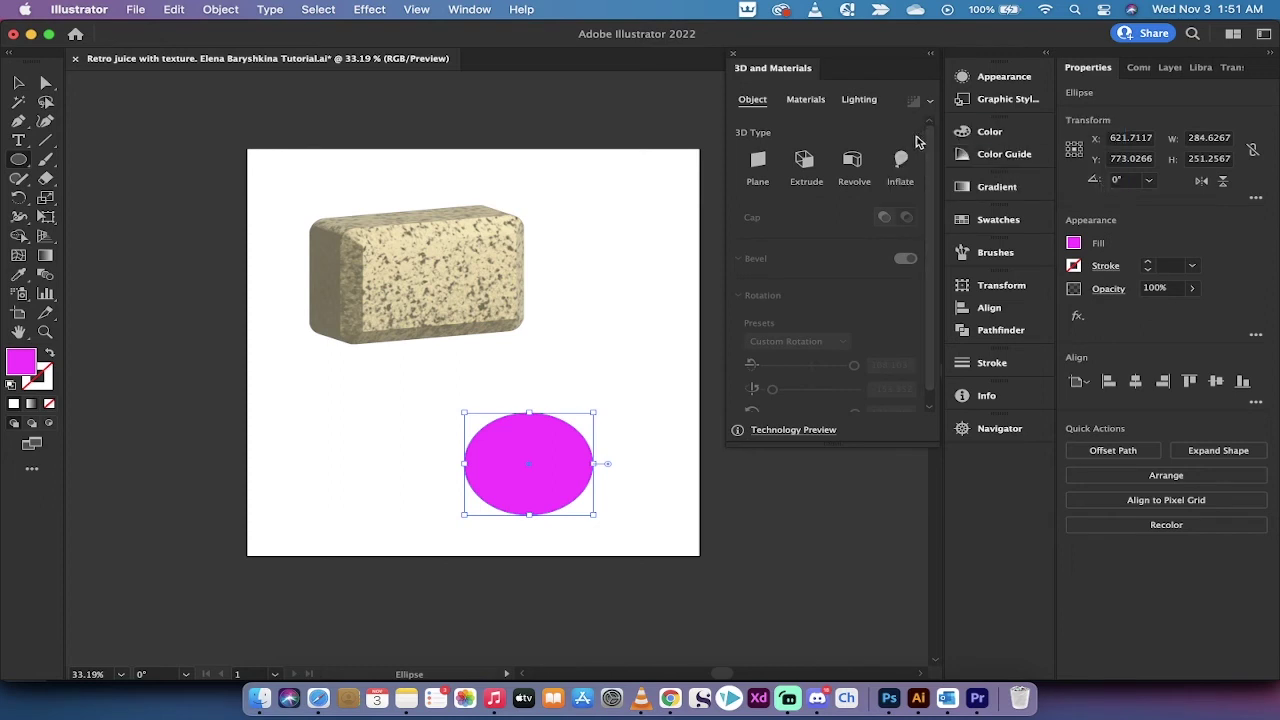
- Inflate the ellipse into 3D with 189 pt depth and 100% volume
click(899, 163)
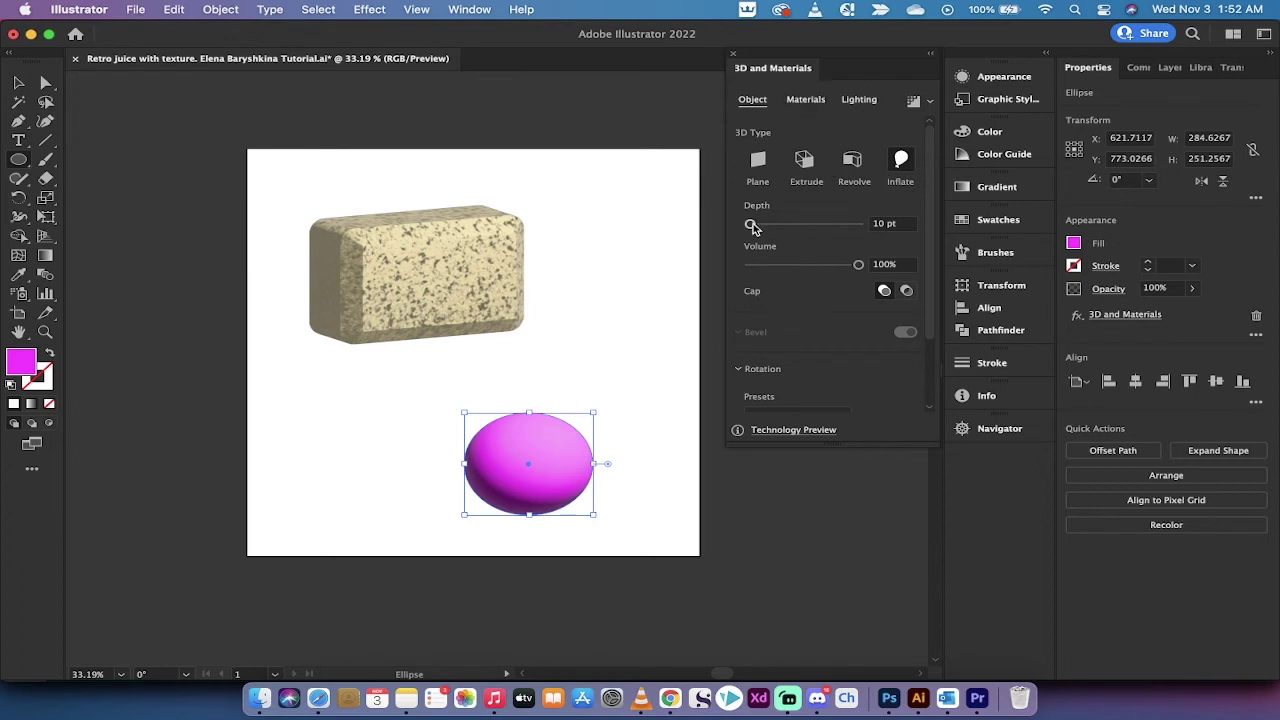
mouse_move(753, 227)
mouse_down()
mouse_move(819, 228)
mouse_move(752, 232)
mouse_move(764, 230)
mouse_up()
drag(810, 267, 858, 264)
scroll(786, 385, down, 3)
scroll(832, 230, up, 3)
- Turn on ray tracing in the Lighting render settings and set render quality to High
click(815, 102)
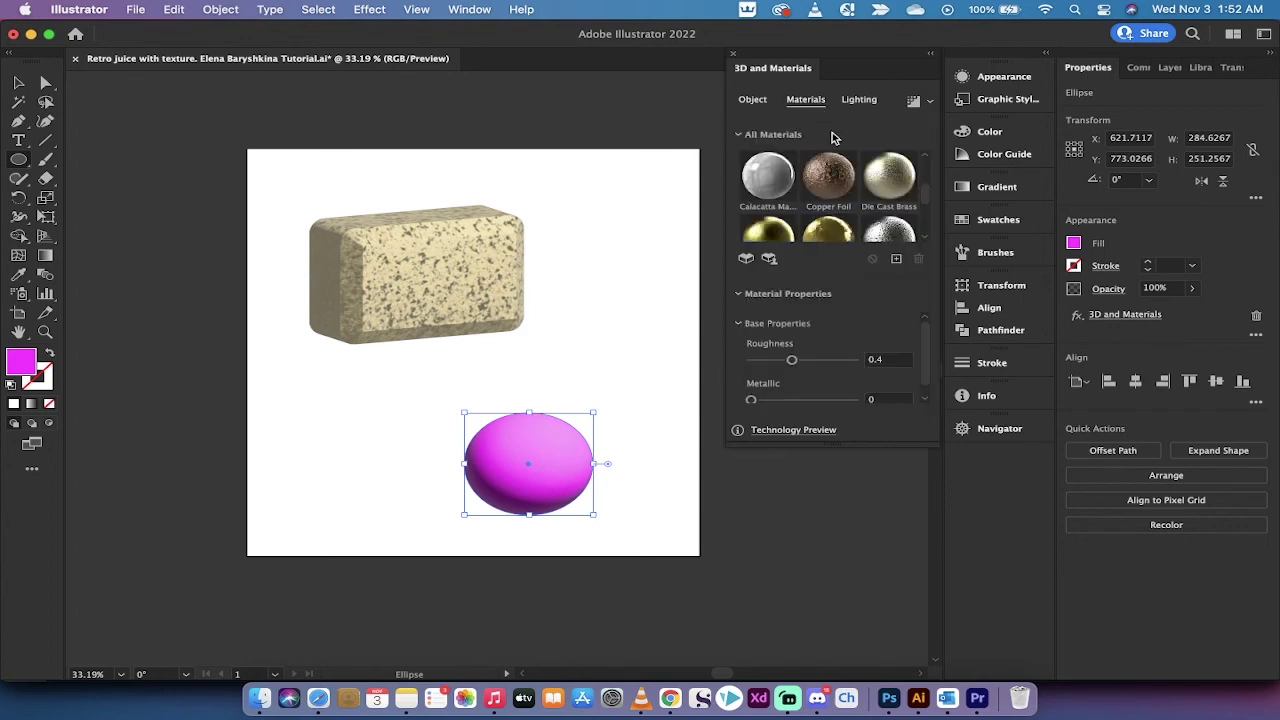
click(858, 100)
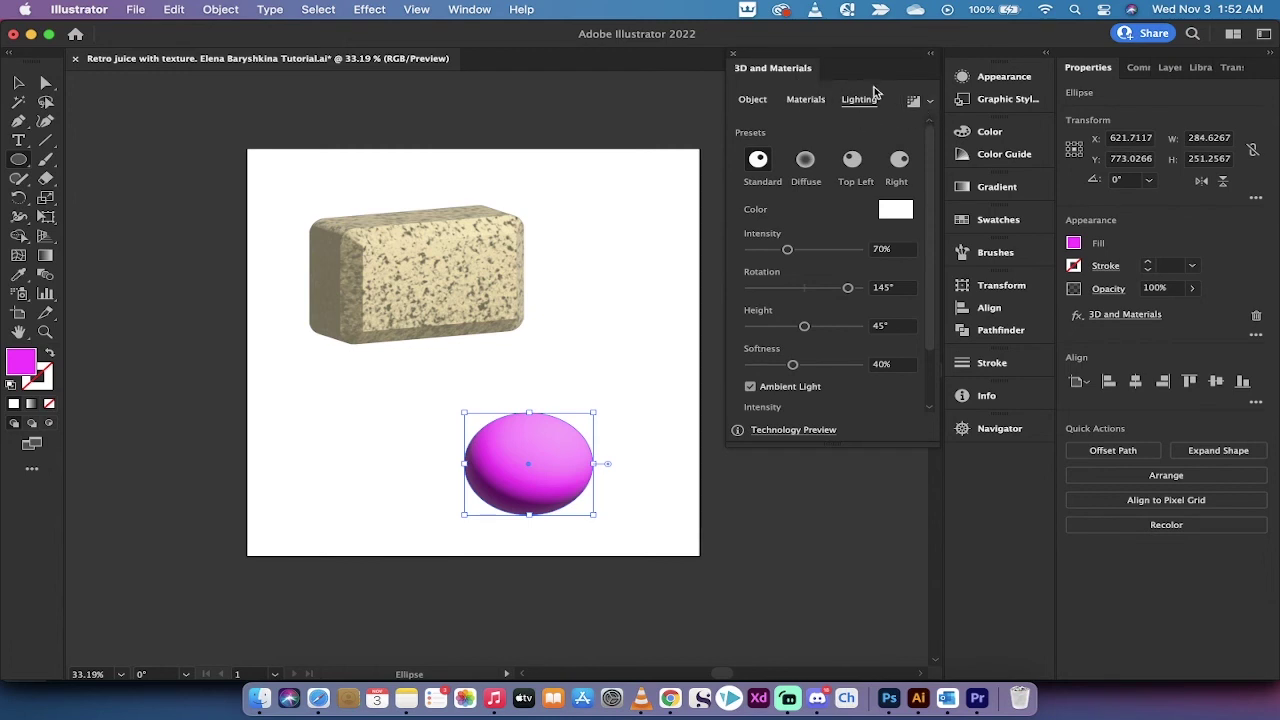
click(931, 104)
click(931, 107)
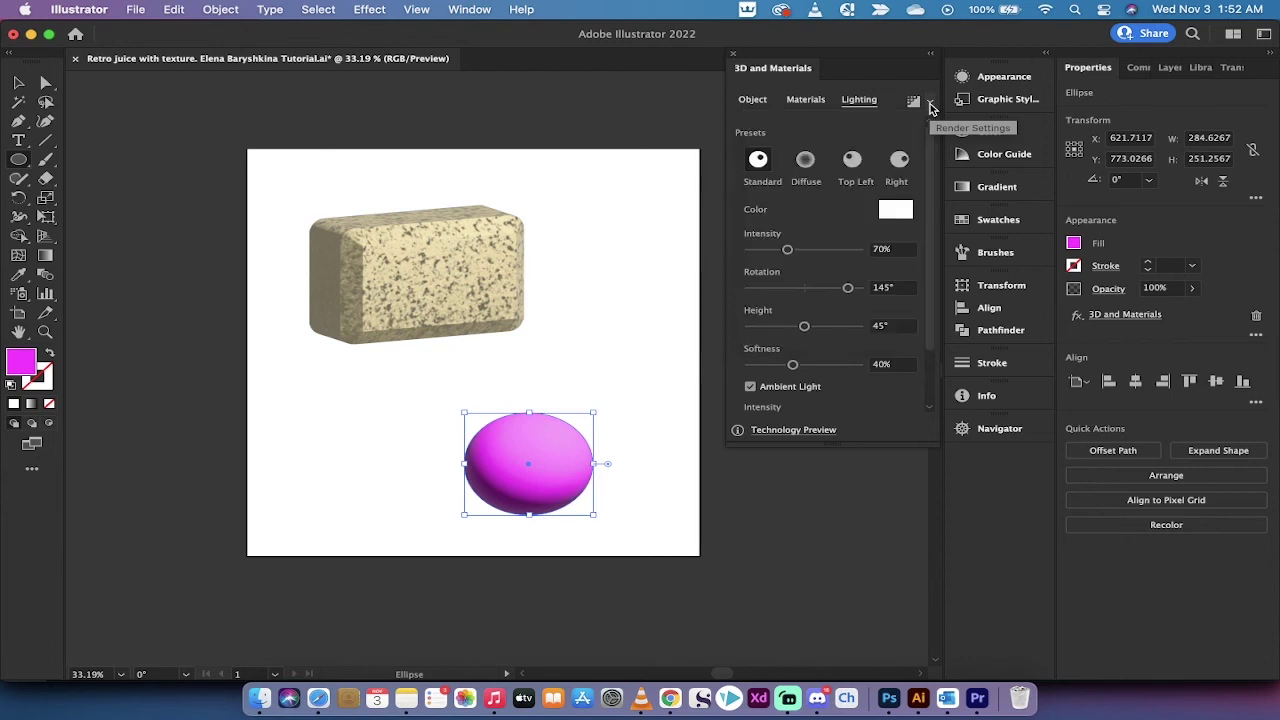
click(930, 106)
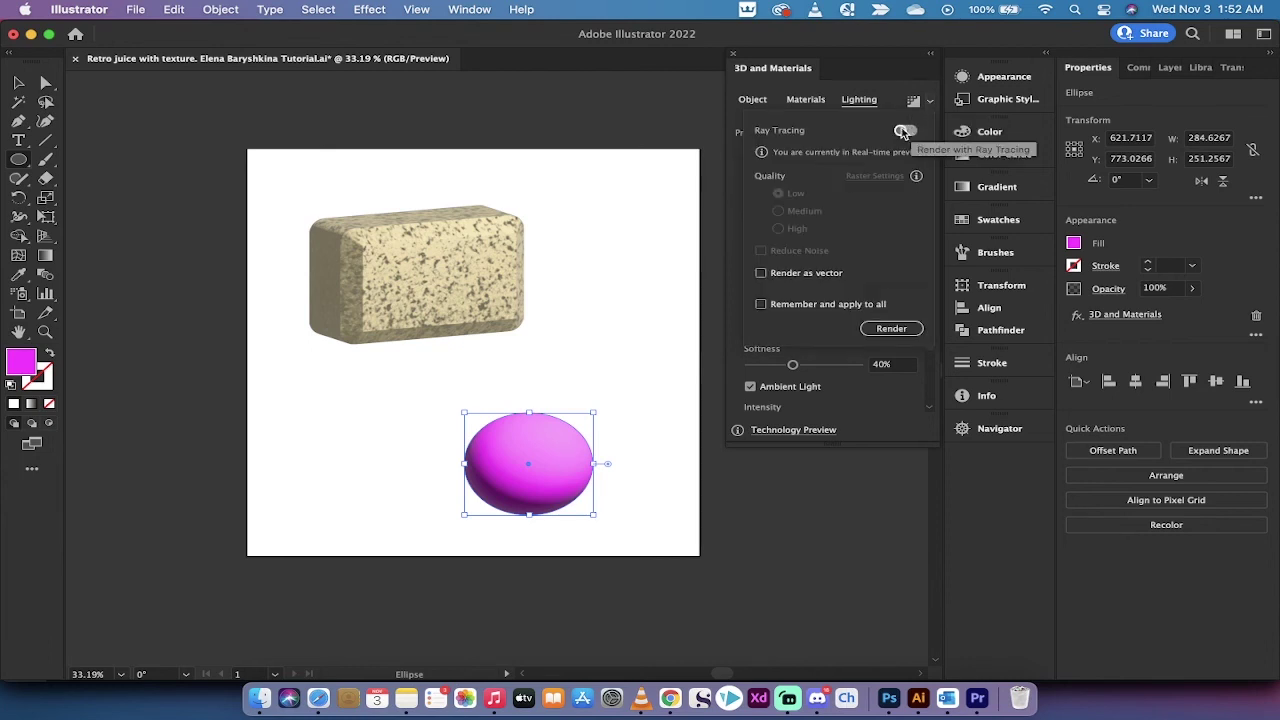
click(903, 133)
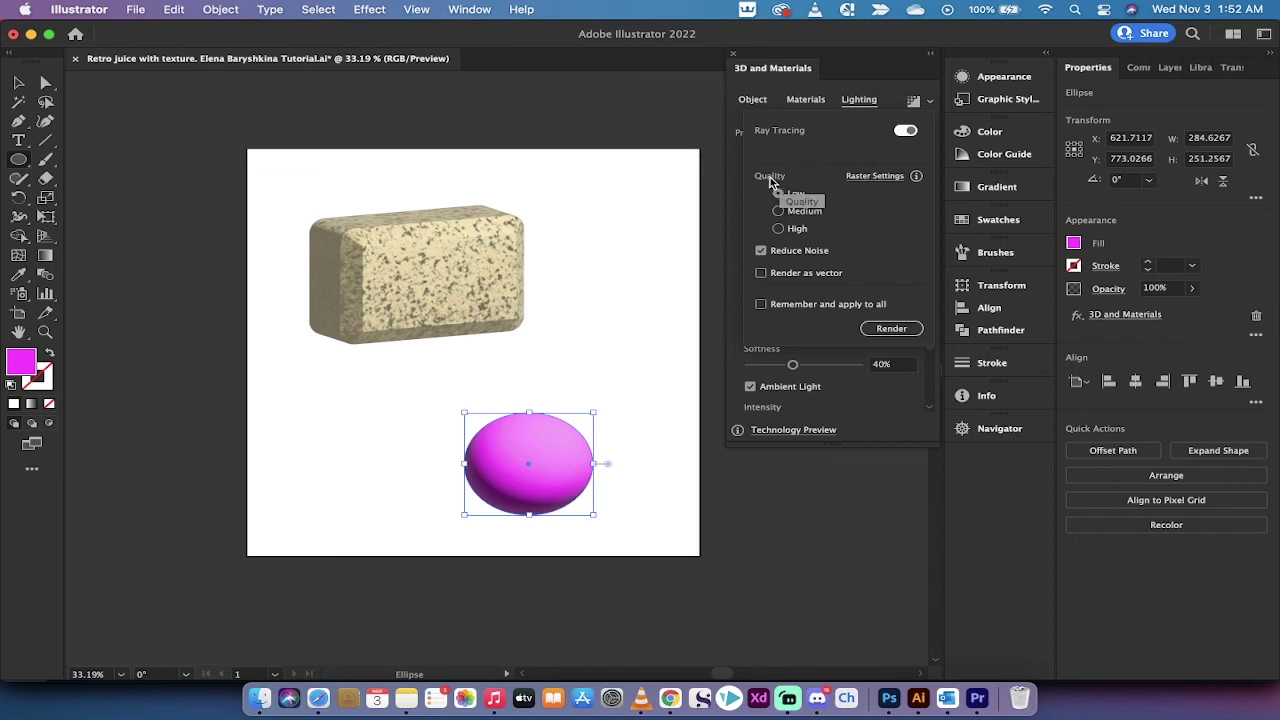
click(784, 228)
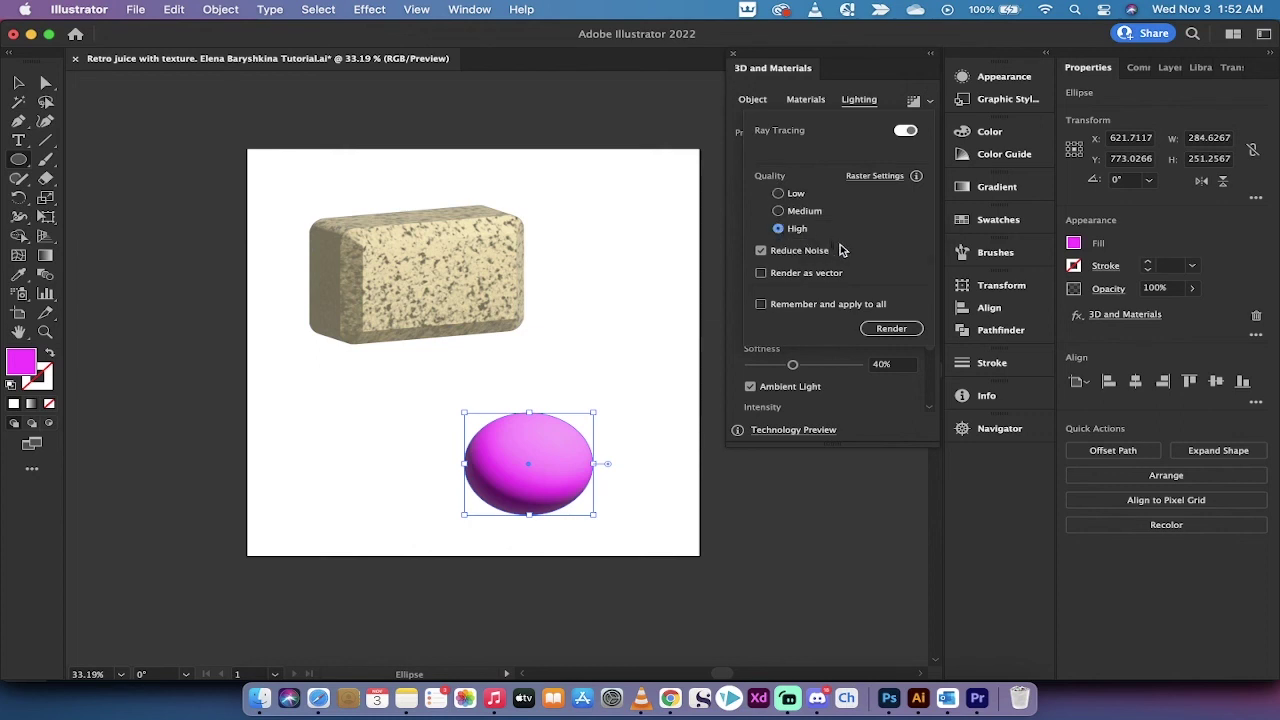